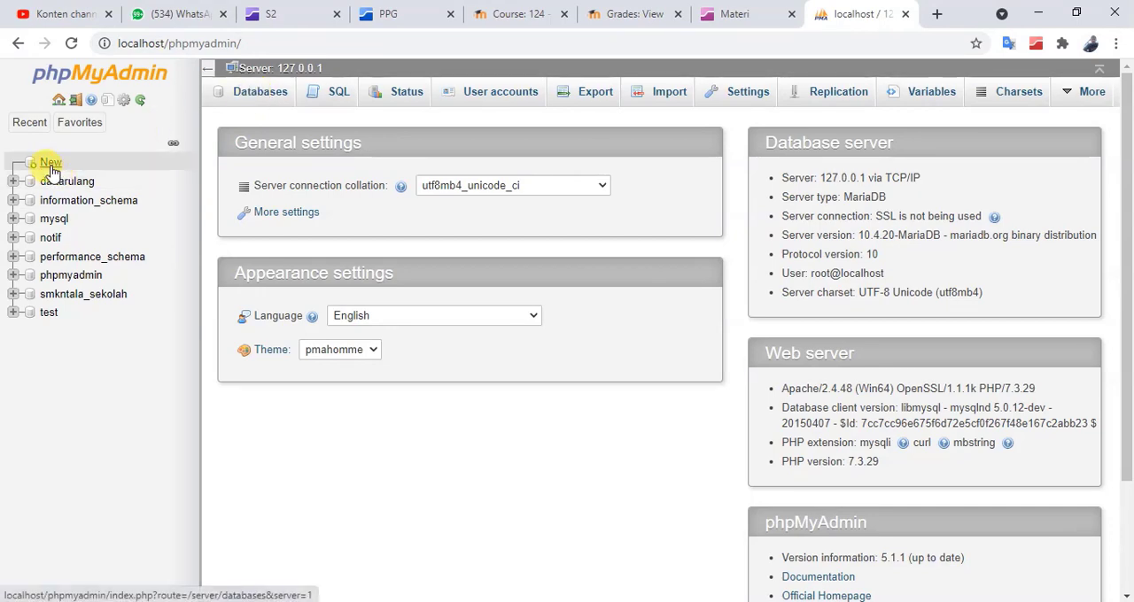
# Create a new database named toko with the utf8mb4_general_ci collation
pyautogui.click(246, 98)
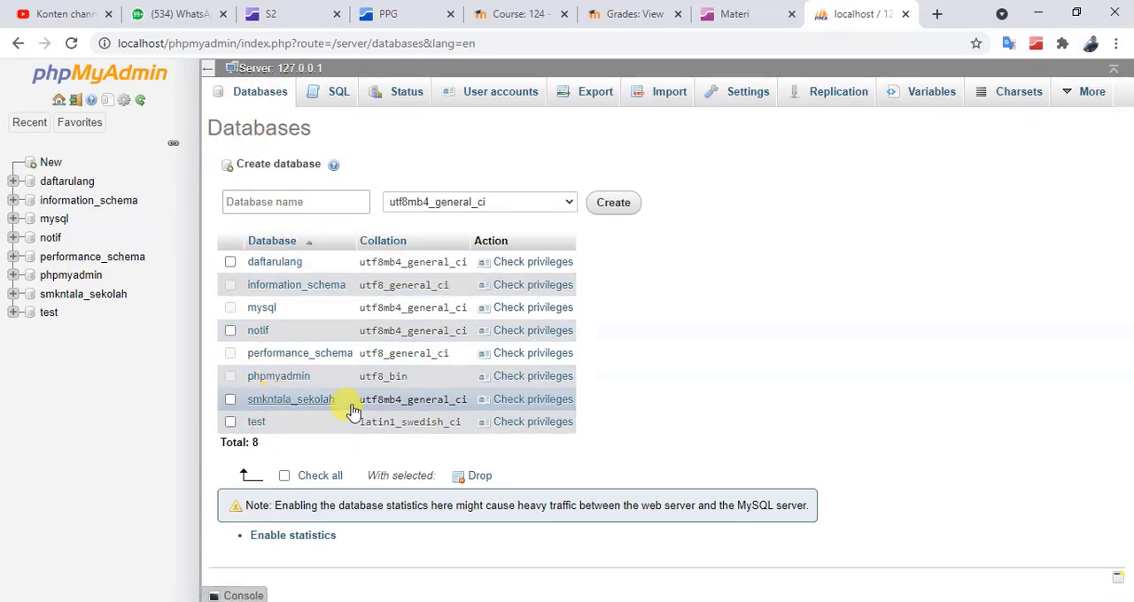
pyautogui.click(315, 202)
pyautogui.click(315, 203)
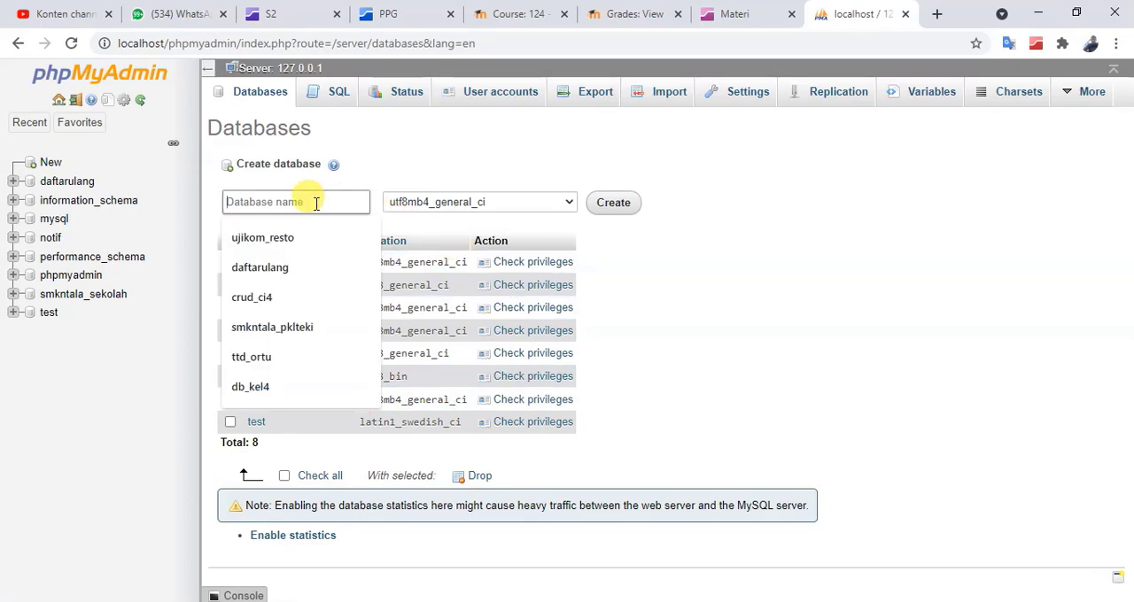
pyautogui.write('toko')
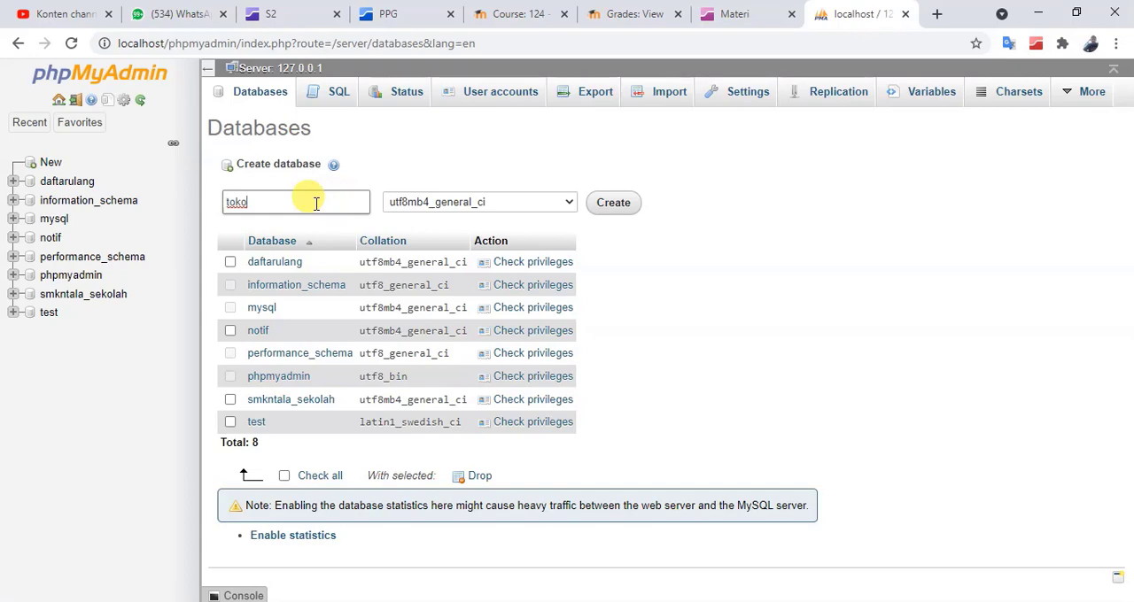
pyautogui.click(610, 203)
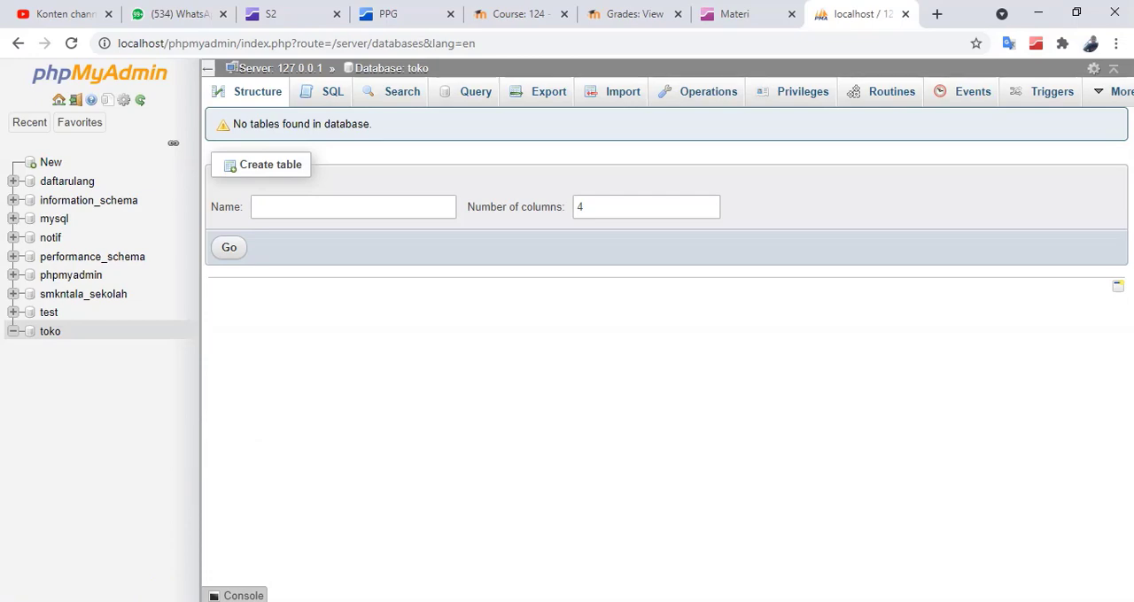
# Consult the Barang entity in the ER diagram image and name the new table in the toko database t_barang
pyautogui.click(270, 601)
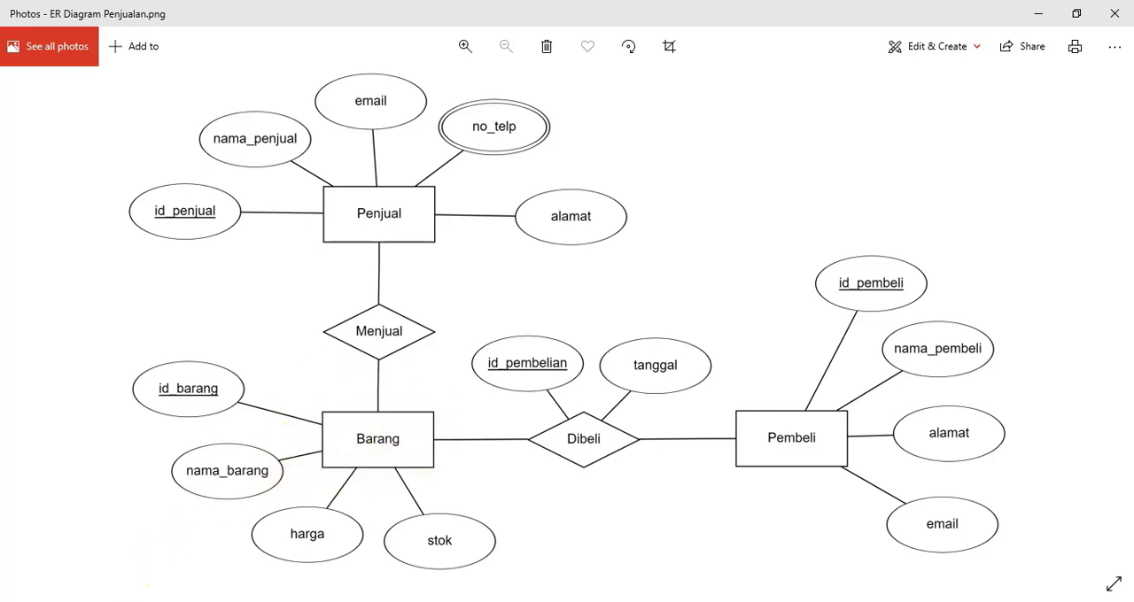
pyautogui.click(152, 598)
pyautogui.click(338, 207)
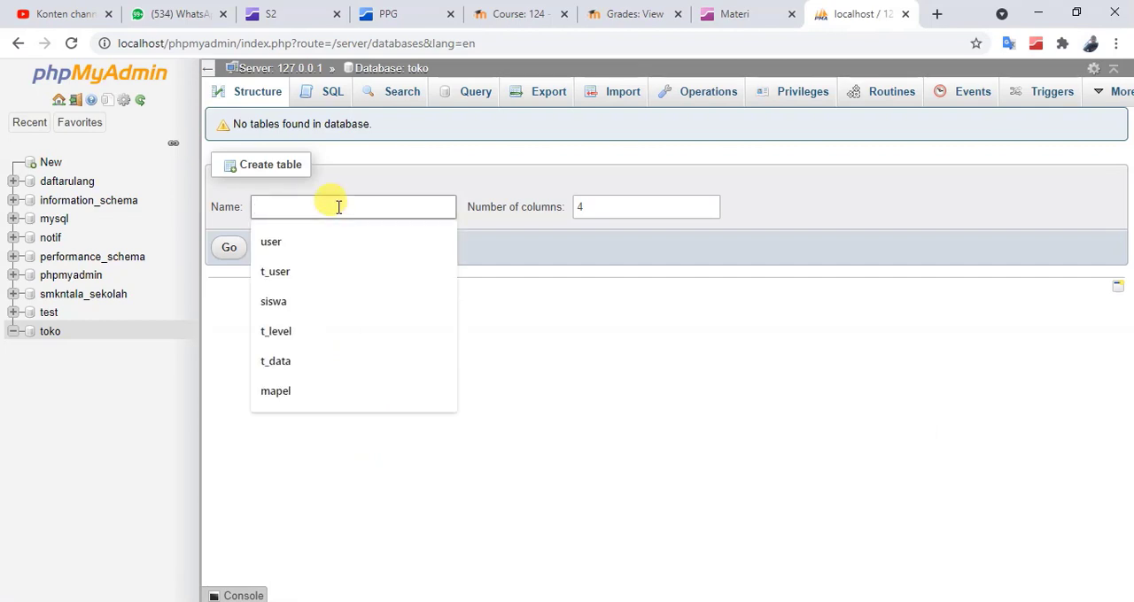
pyautogui.write('tab')
pyautogui.press('BackSpace')
pyautogui.press('BackSpace')
pyautogui.press('BackSpace')
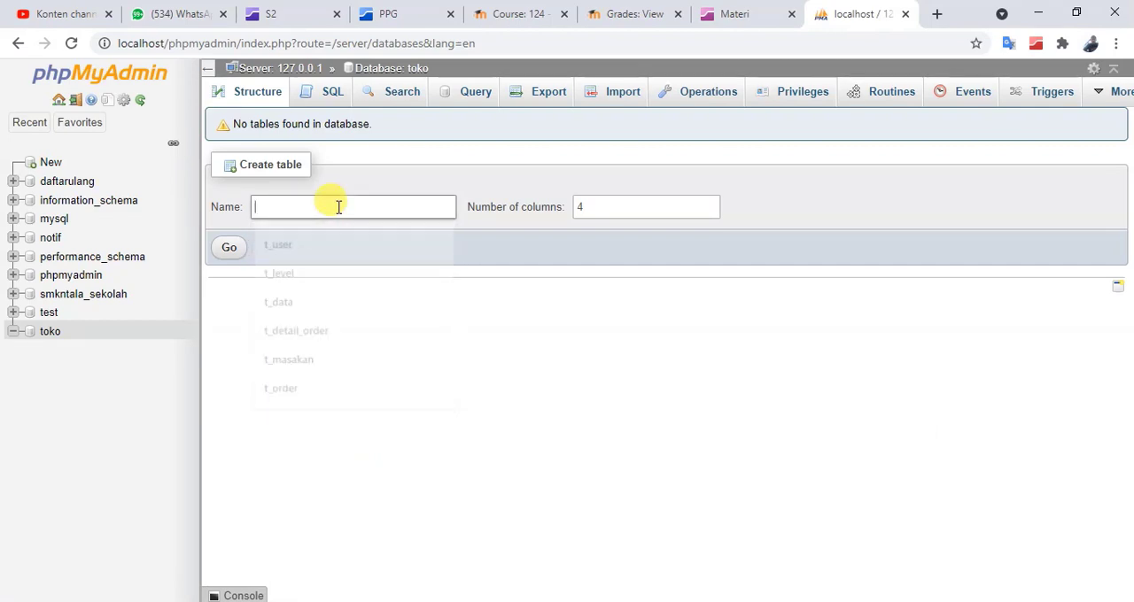
pyautogui.write('t_barang')
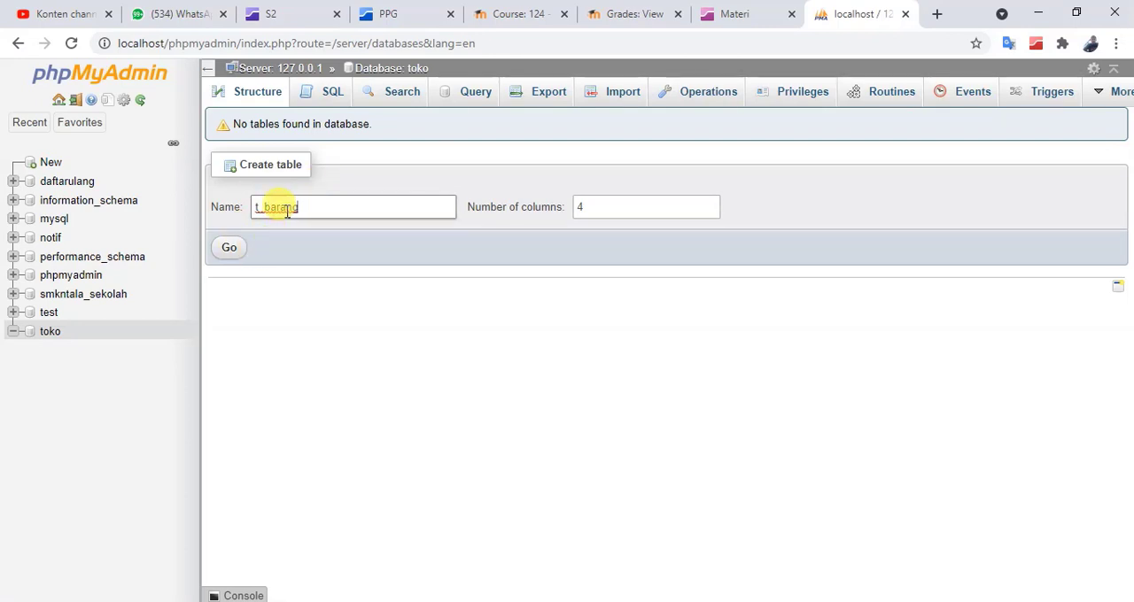
# Check Barang's attributes in the ER diagram and set up the t_barang table with 4 columns
pyautogui.click(629, 206)
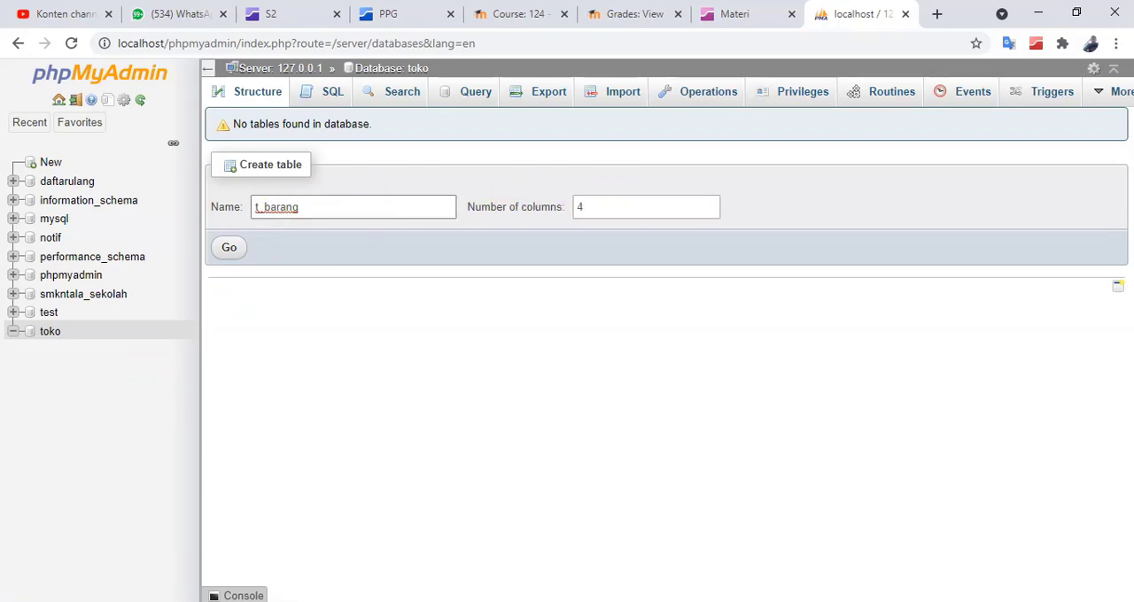
pyautogui.click(267, 601)
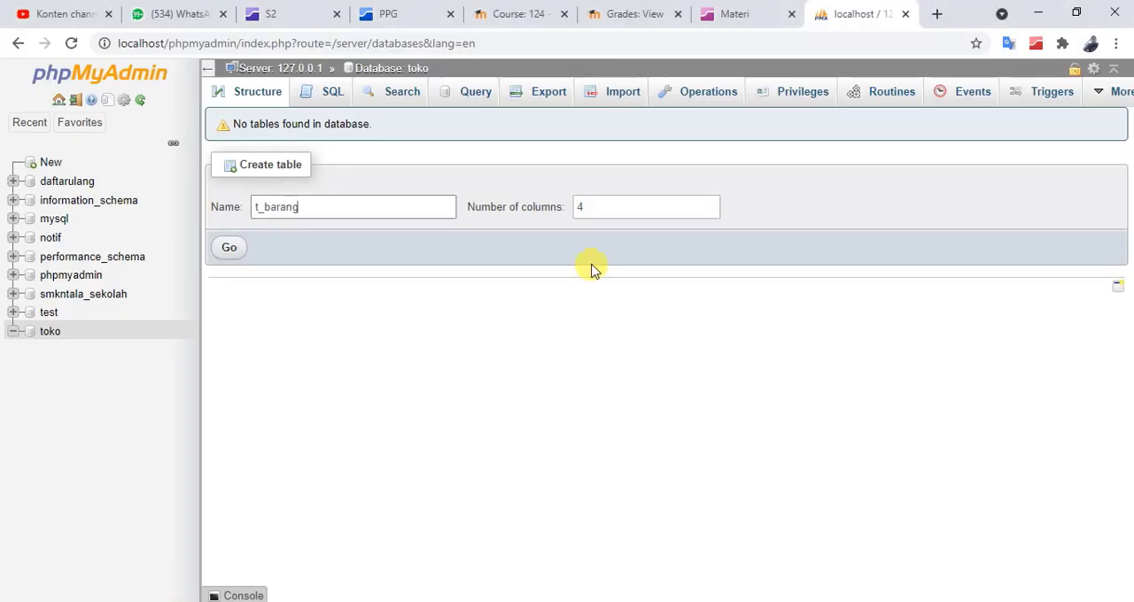
pyautogui.click(600, 207)
pyautogui.click(549, 200)
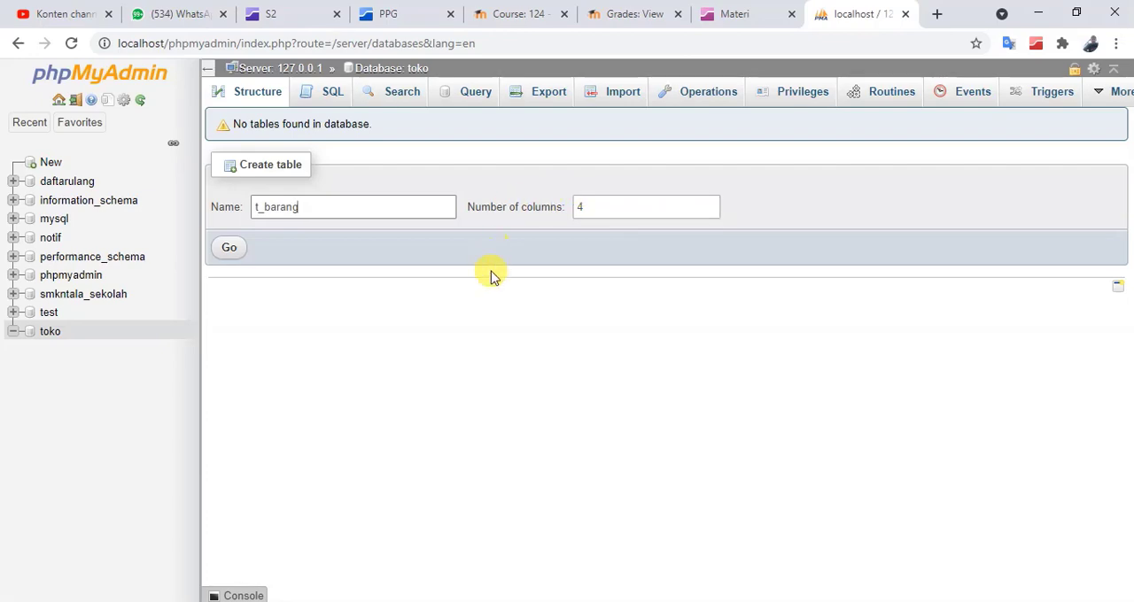
pyautogui.click(229, 248)
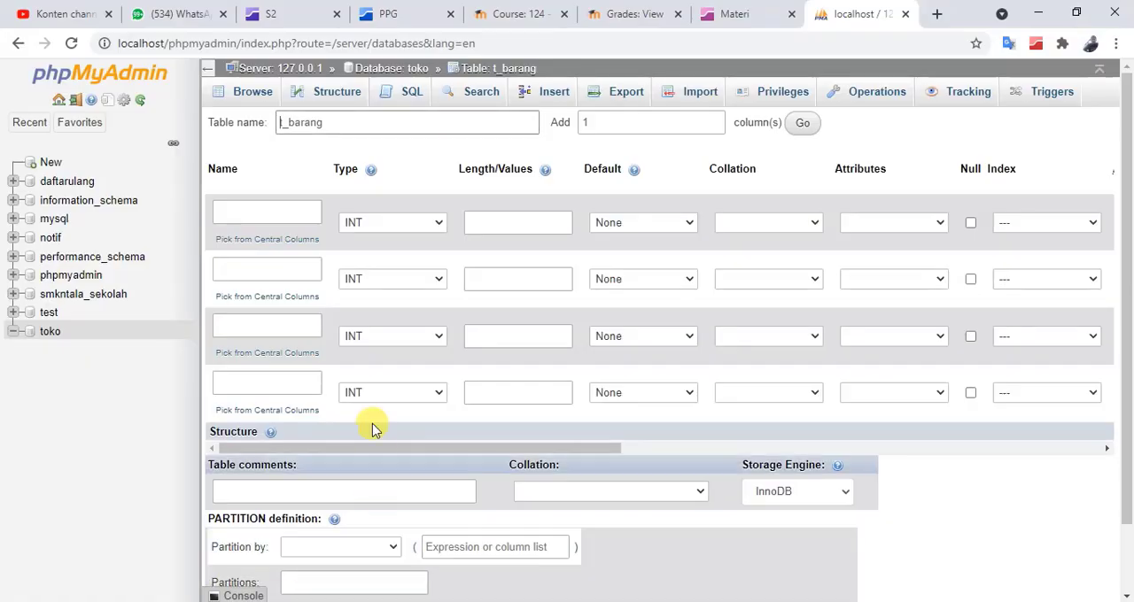
# Name the four columns of t_barang id_barang, nama_barang, harga and stok
pyautogui.click(271, 216)
pyautogui.write('id_barang')
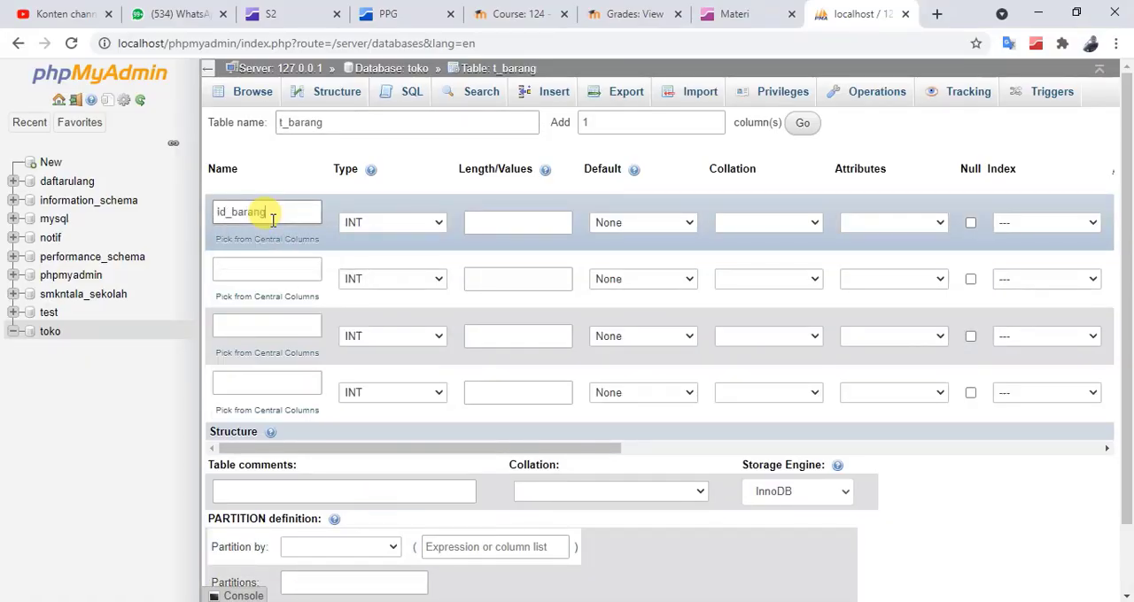
pyautogui.click(276, 265)
pyautogui.write('nama_barang')
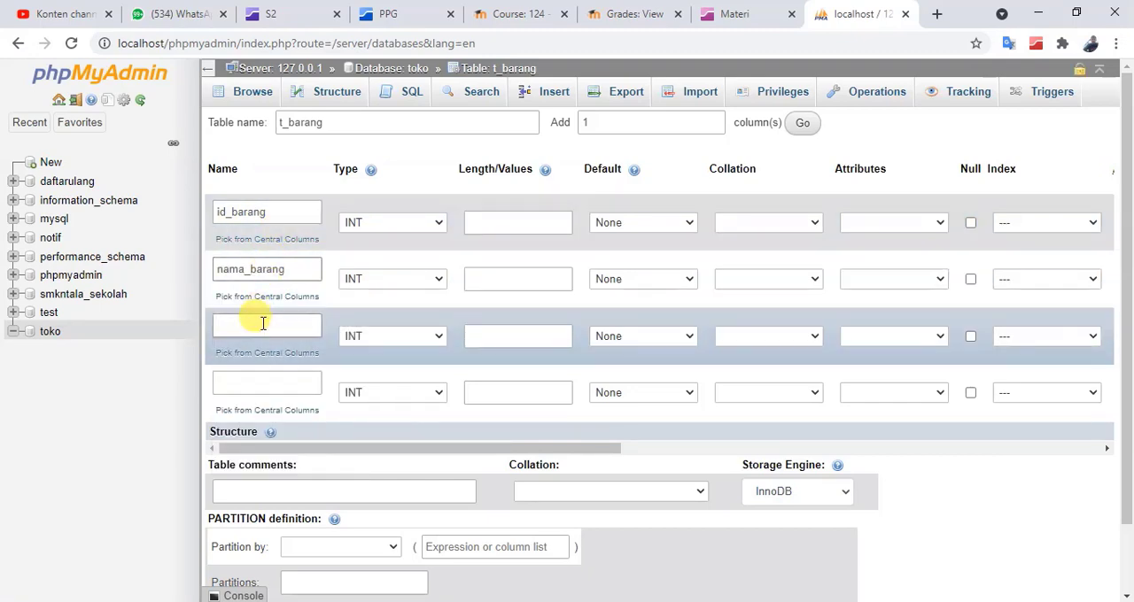
pyautogui.click(254, 323)
pyautogui.write('harga')
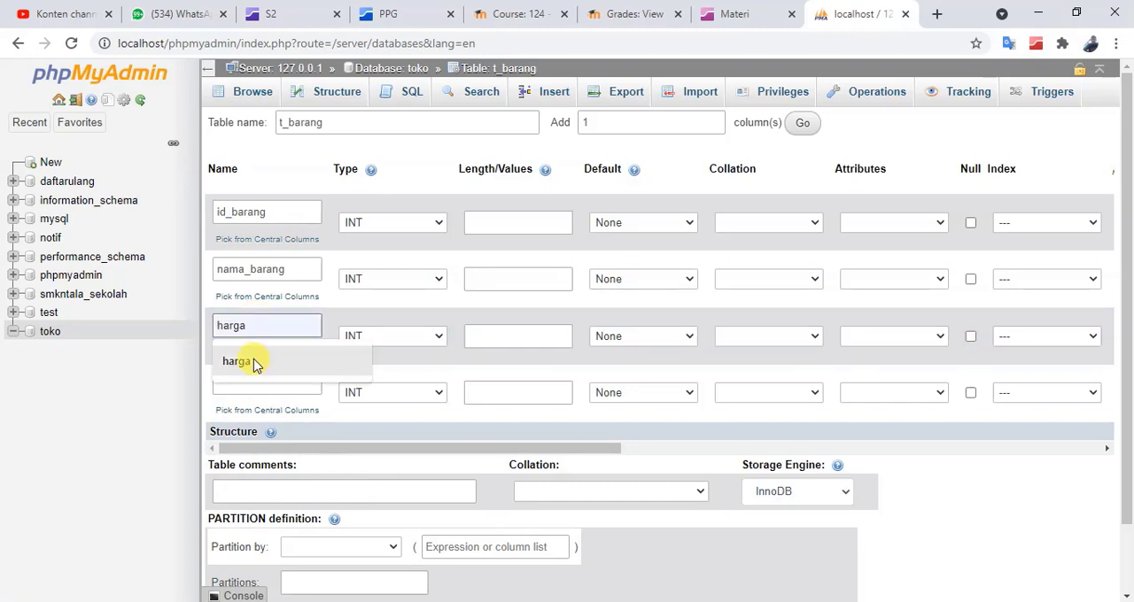
pyautogui.click(254, 361)
pyautogui.click(245, 382)
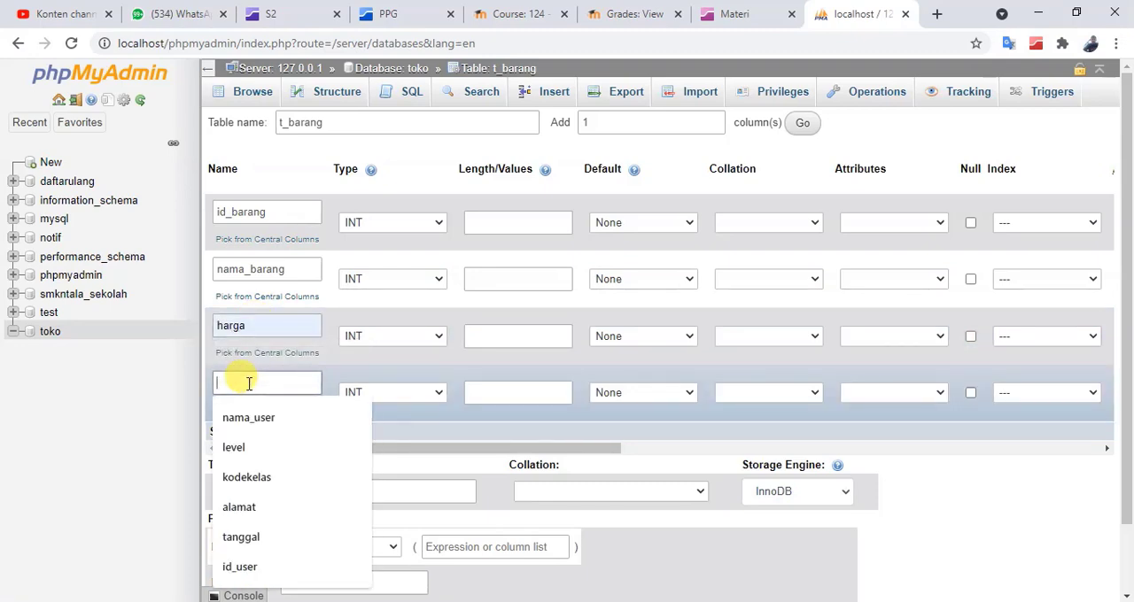
pyautogui.write('stok')
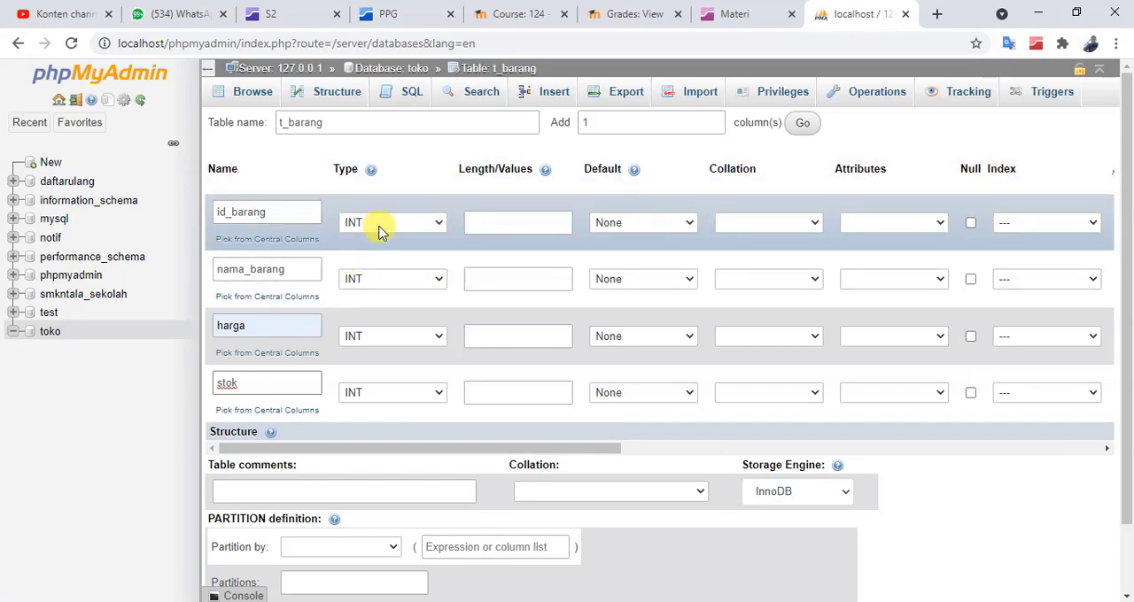
# Make the id_barang column the table's PRIMARY index, leaving the index size empty
pyautogui.click(493, 223)
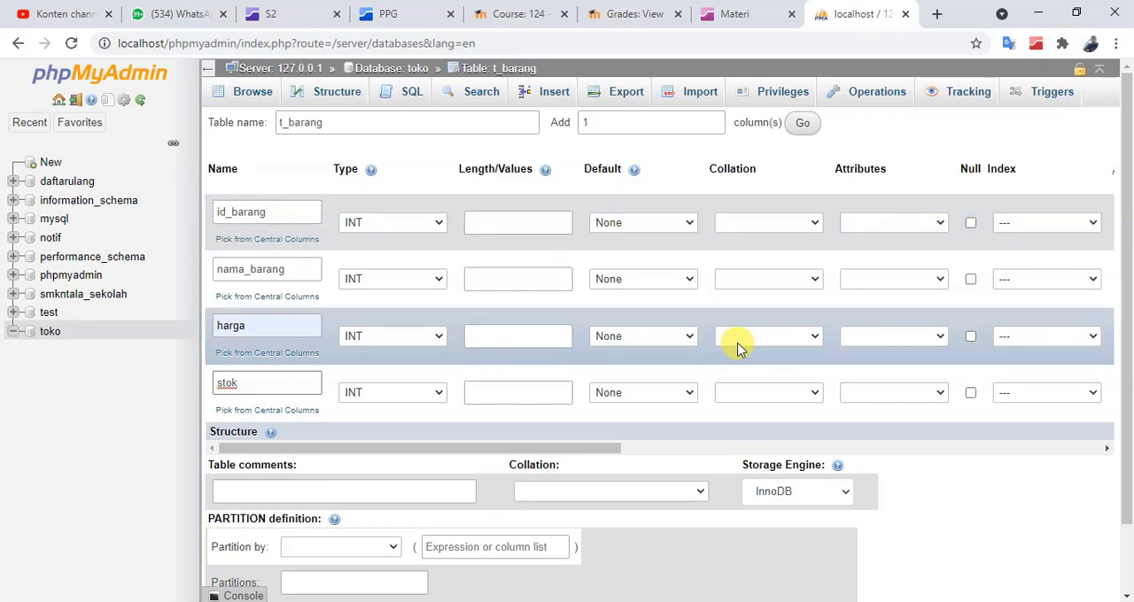
pyautogui.click(1018, 223)
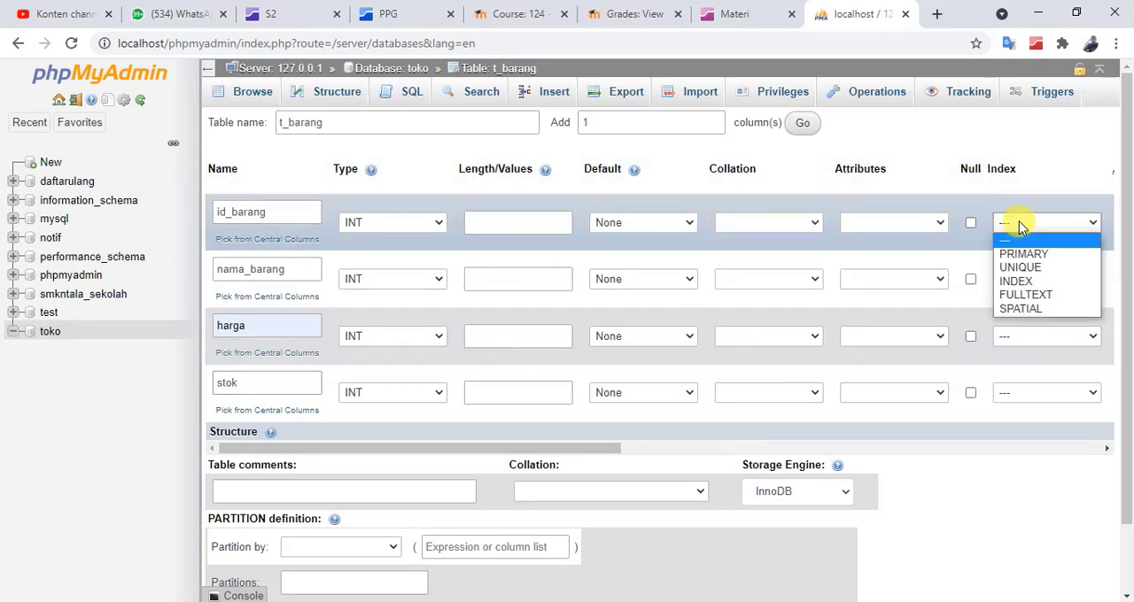
pyautogui.click(1040, 257)
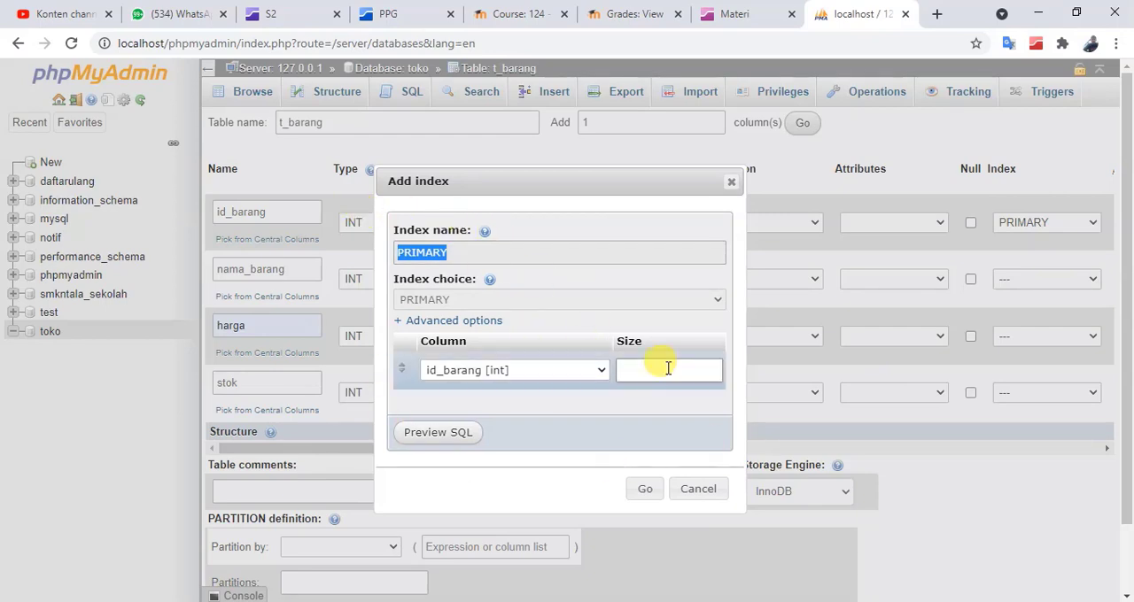
pyautogui.click(645, 492)
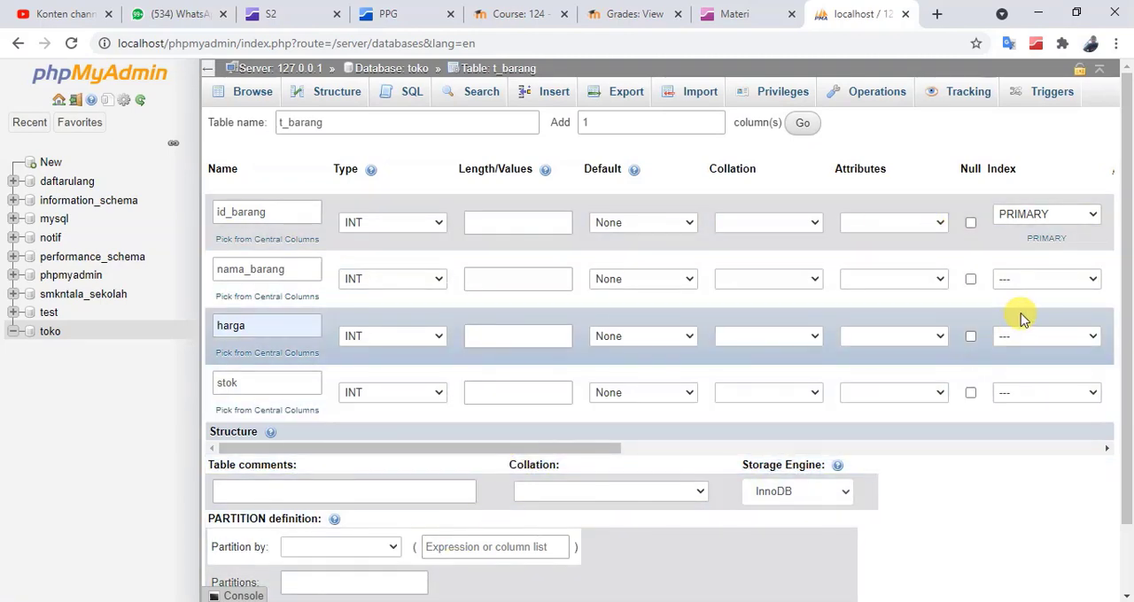
# Enable auto-increment (A_I) for the id_barang column
pyautogui.scroll(-2, 1001, 328)
pyautogui.scroll(2, 656, 389)
pyautogui.moveTo(600, 448); pyautogui.dragTo(856, 443)
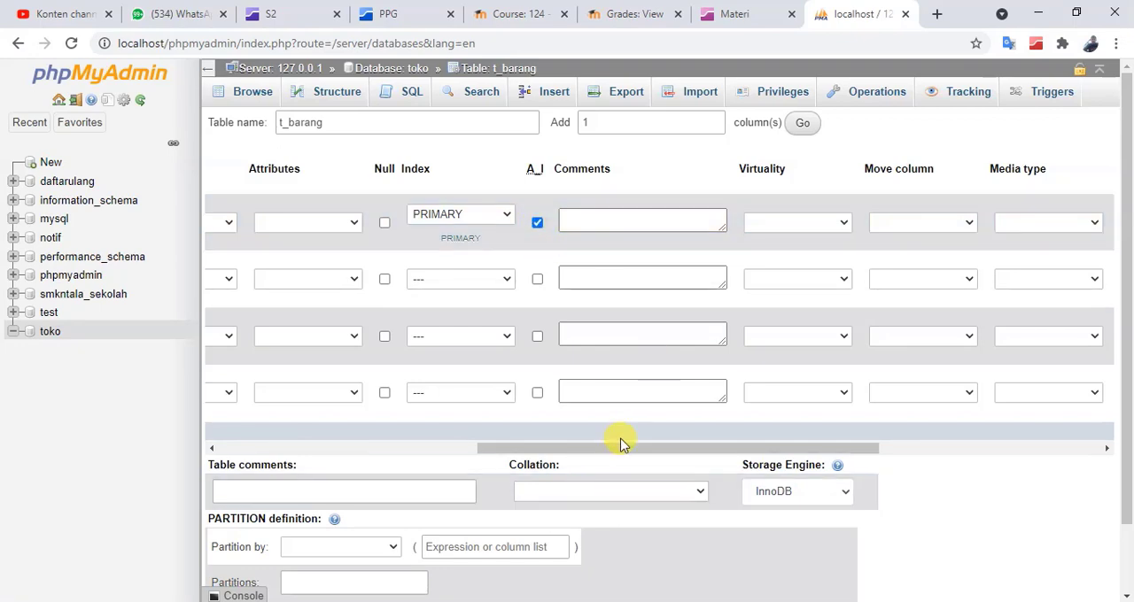
pyautogui.moveTo(617, 452); pyautogui.dragTo(286, 437)
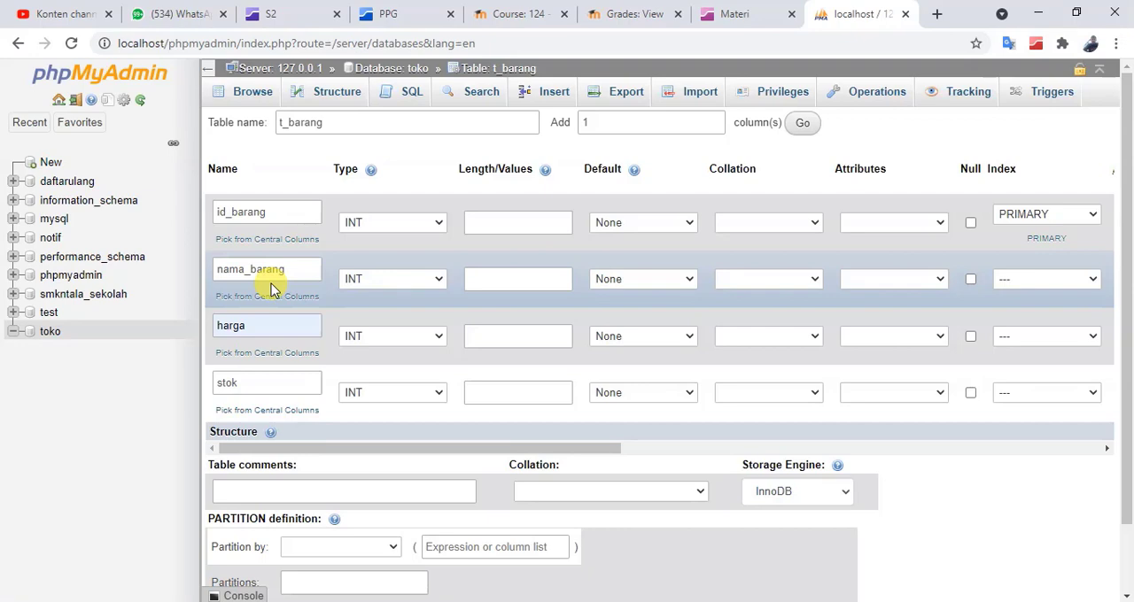
# Set the nama_barang column's type to VARCHAR with a length of 50
pyautogui.click(389, 280)
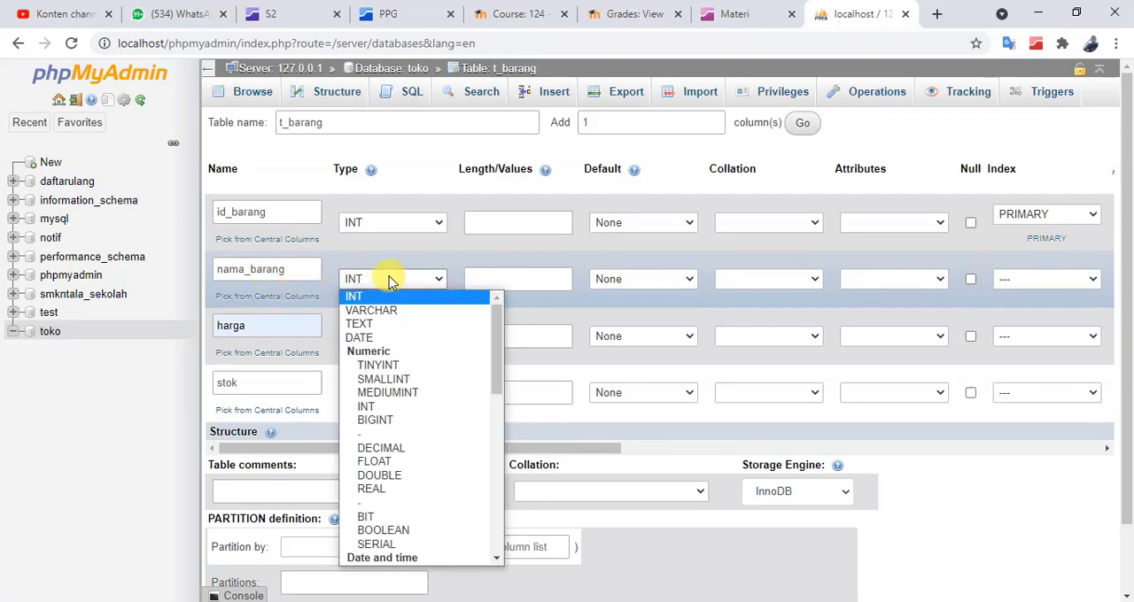
pyautogui.click(388, 309)
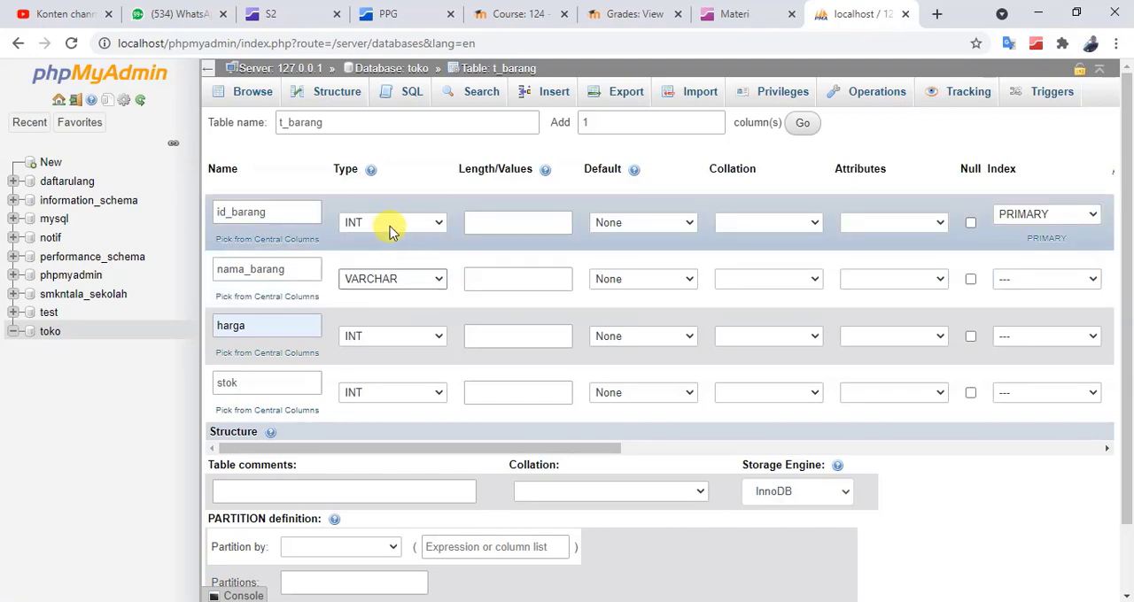
pyautogui.click(534, 277)
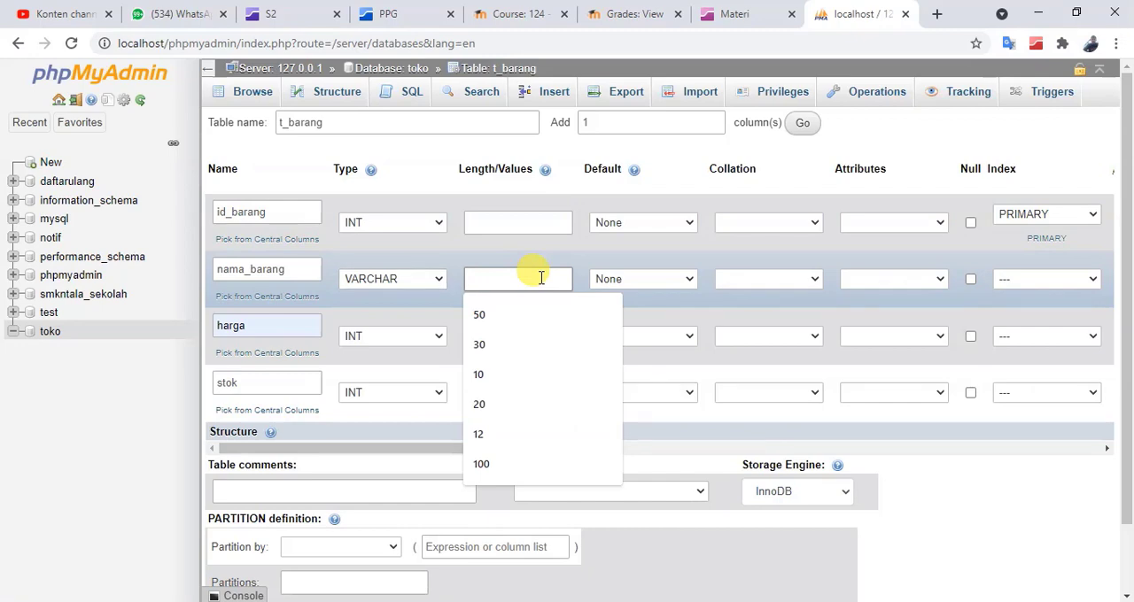
pyautogui.write('50')
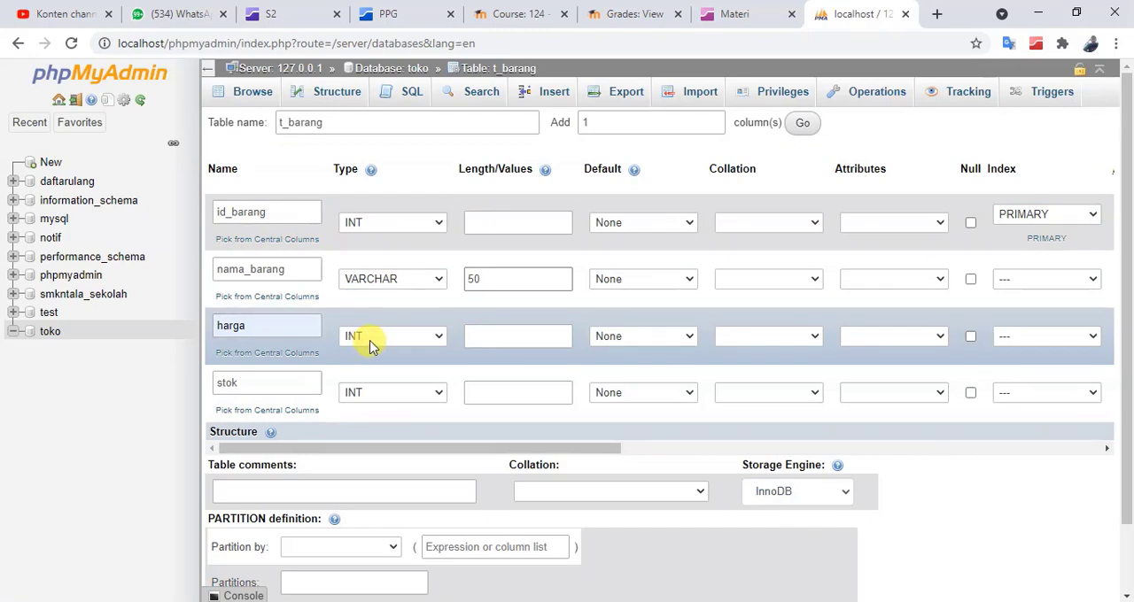
# Keep INT as the type of the harga column and save the t_barang table
pyautogui.click(372, 341)
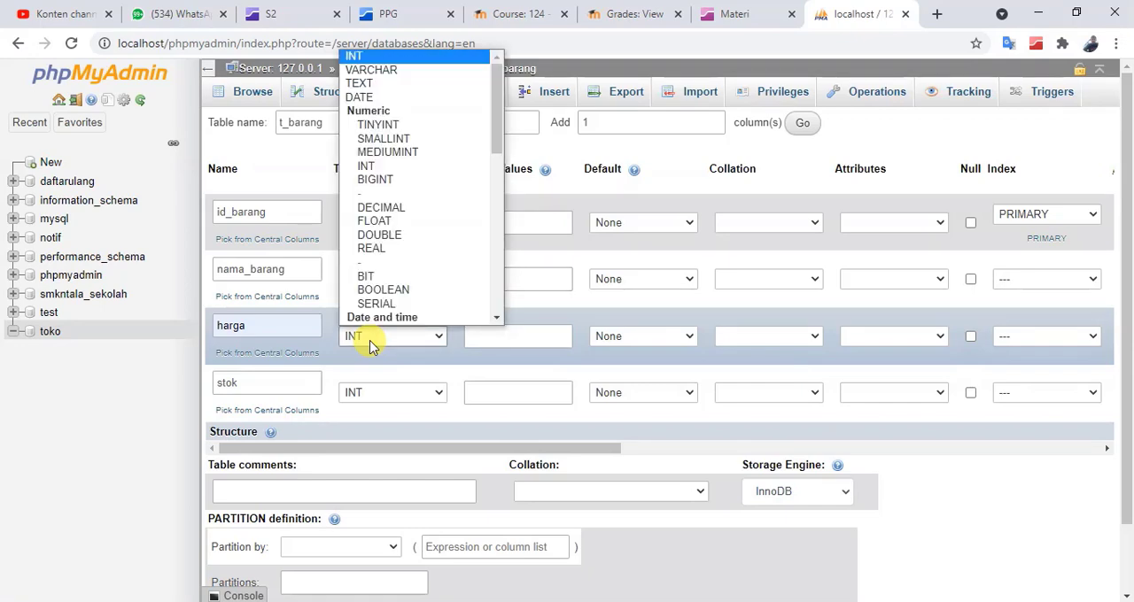
pyautogui.click(372, 341)
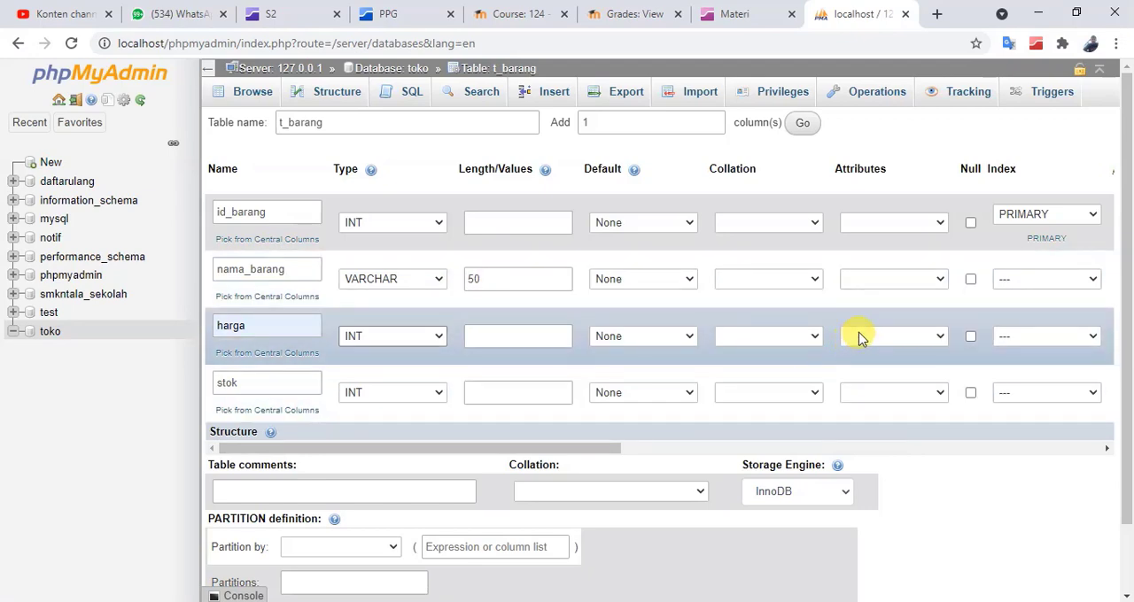
pyautogui.scroll(-2, 678, 473)
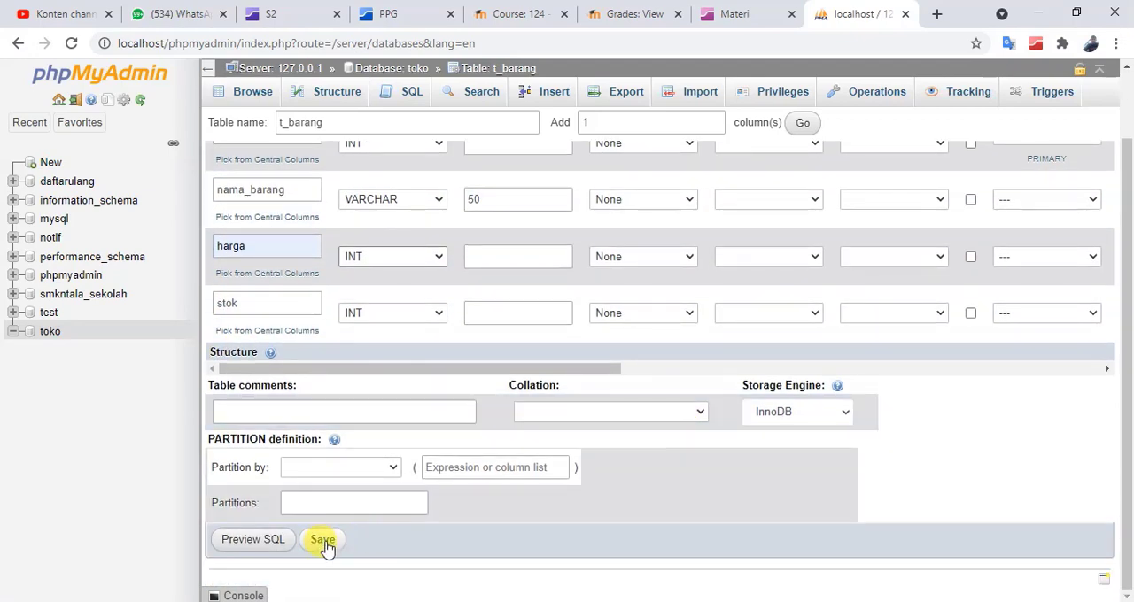
pyautogui.click(323, 540)
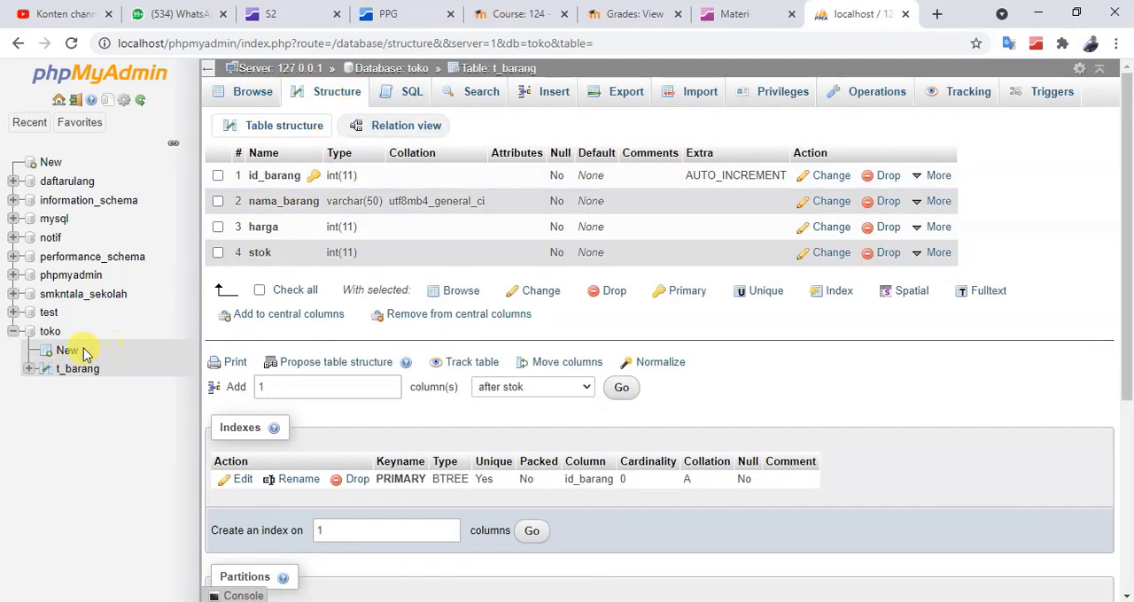
# Review the toko database's table list and the structure of t_barang, and minimise the browser window
pyautogui.click(49, 333)
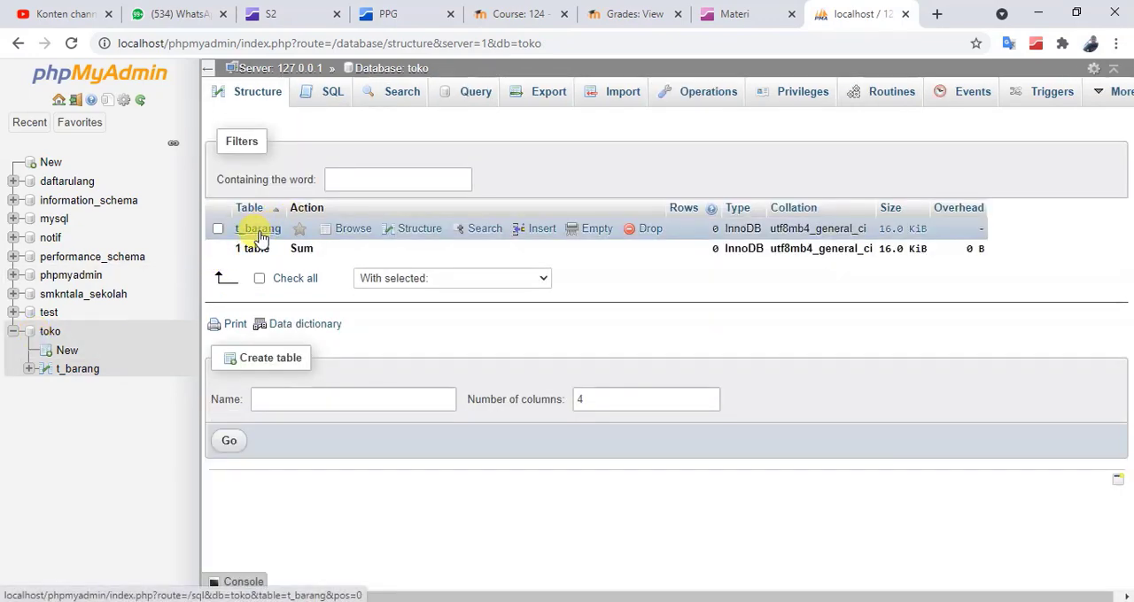
pyautogui.click(78, 370)
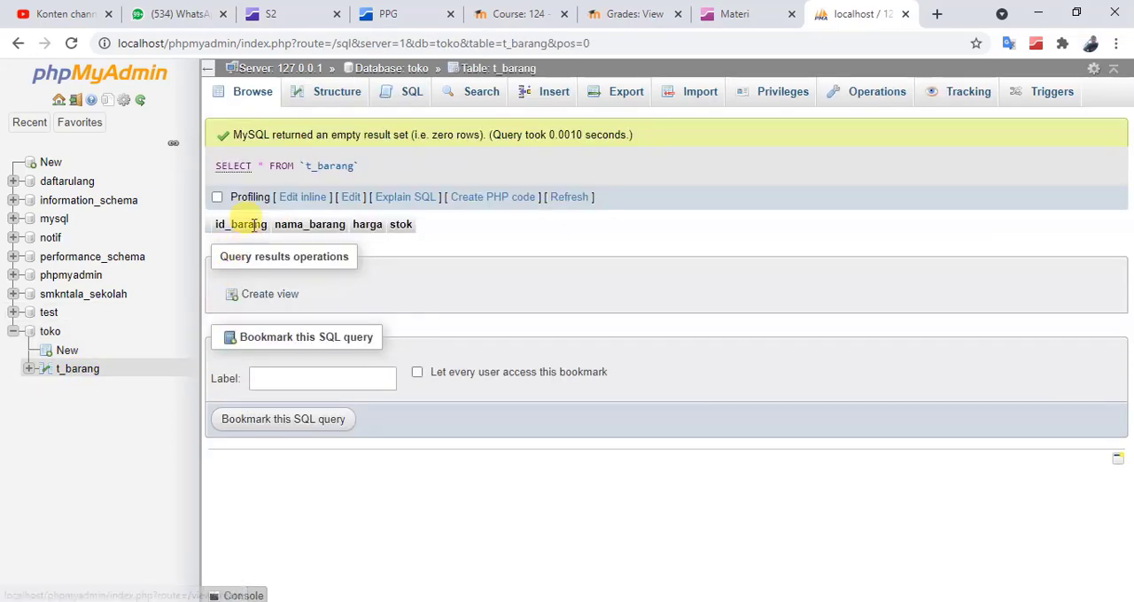
pyautogui.click(324, 95)
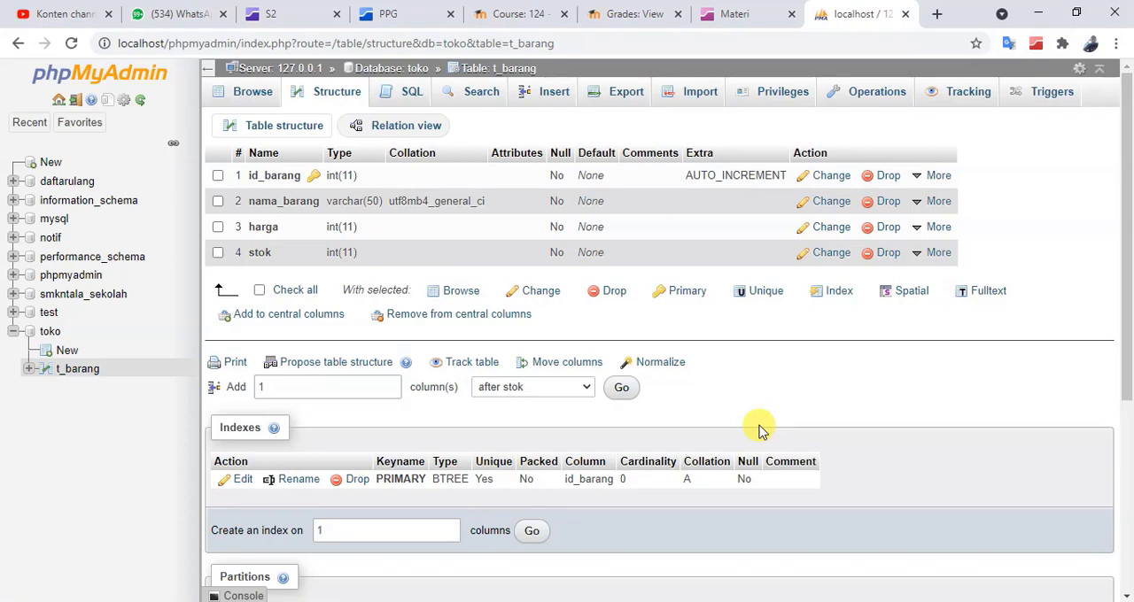
pyautogui.click(1038, 12)
pyautogui.click(1041, 16)
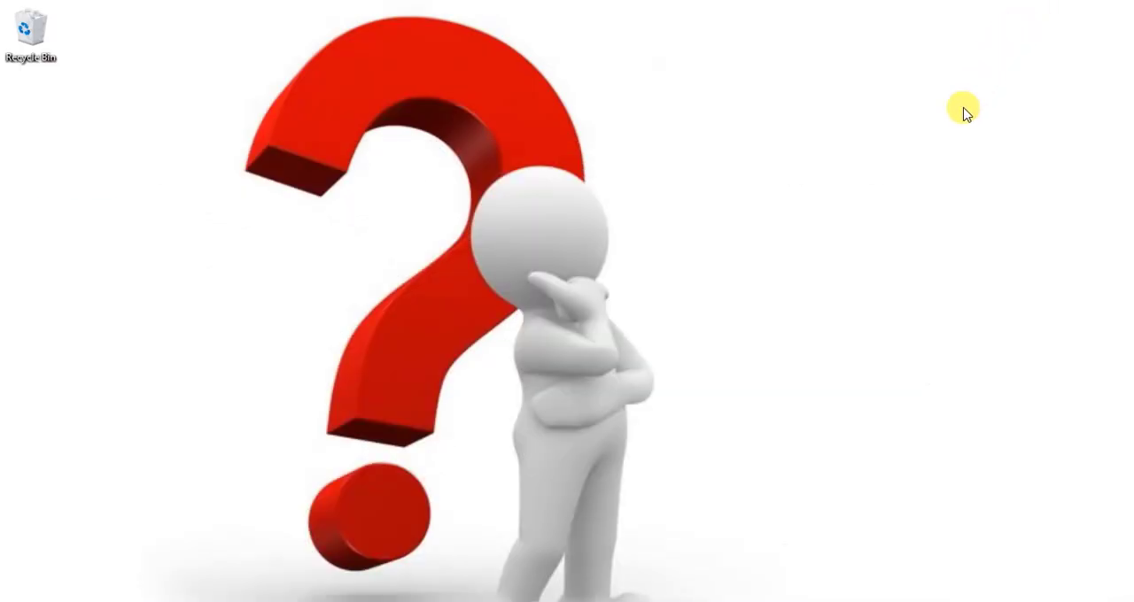